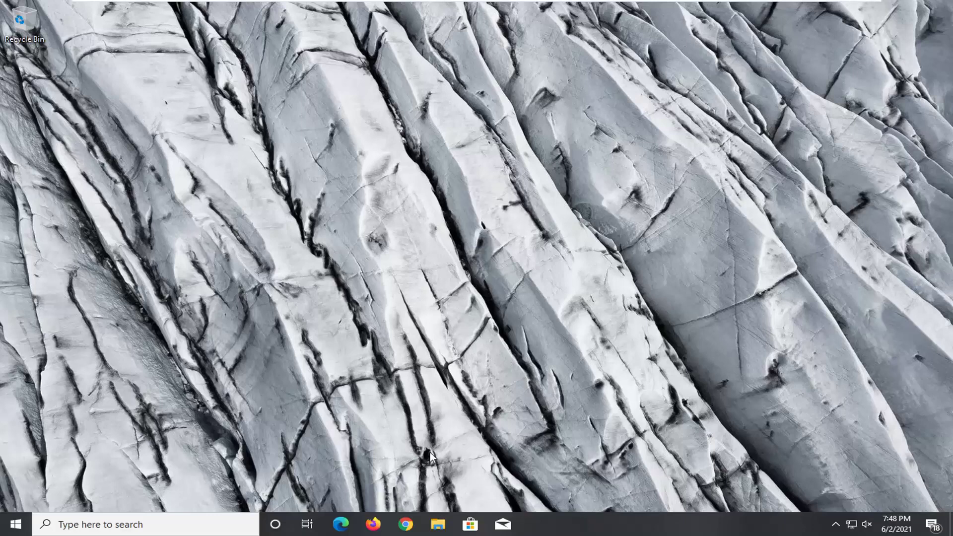
- Search Chrome for 'directx runtime web installer' and reach Microsoft's download page
click(406, 524)
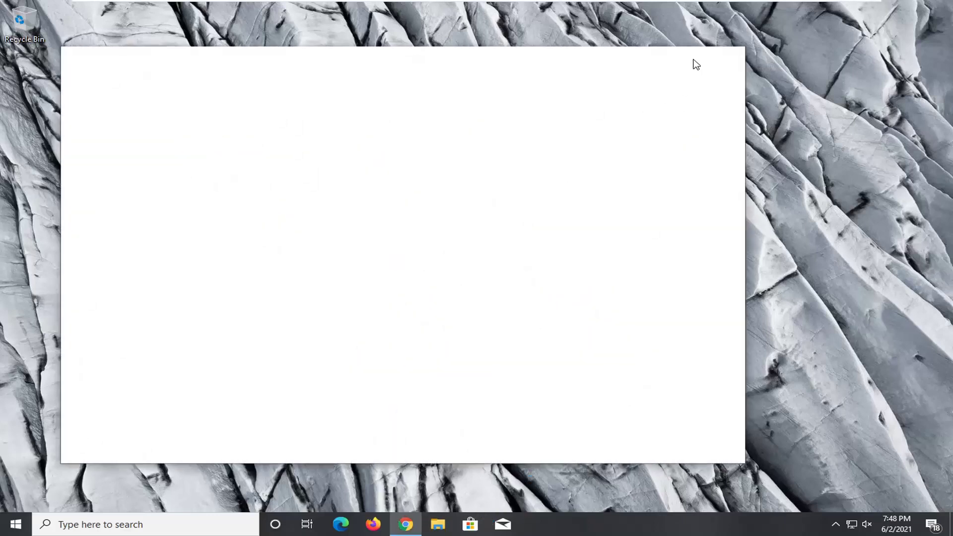
click(698, 56)
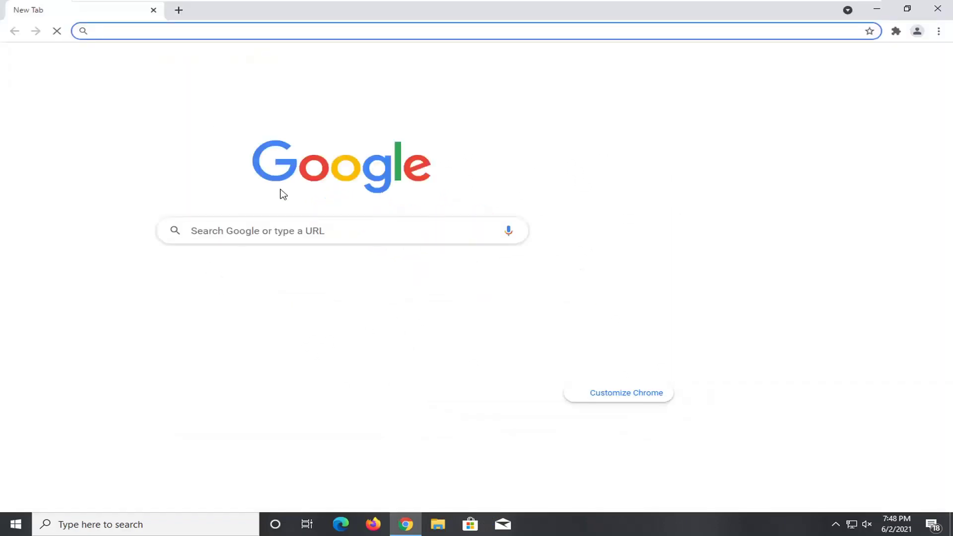
text(direct)
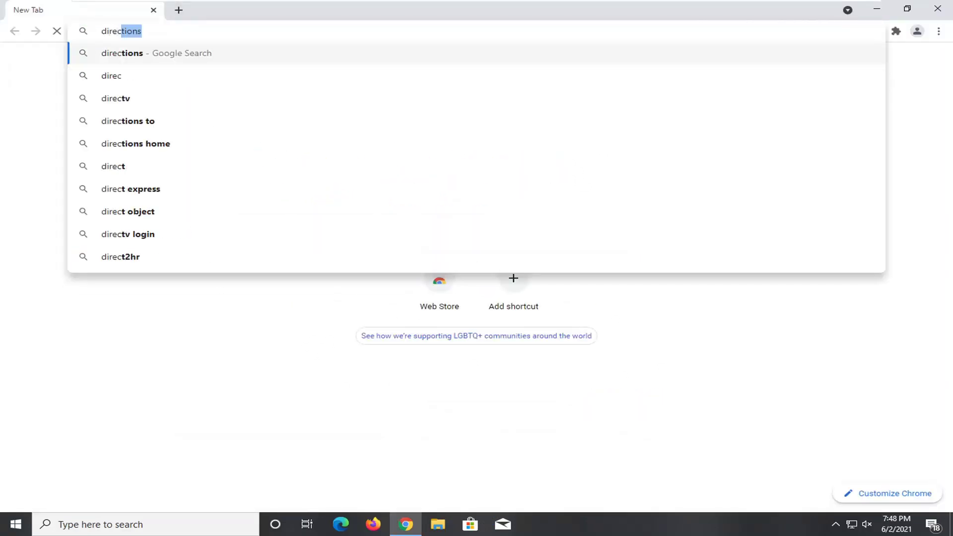
text(x ru)
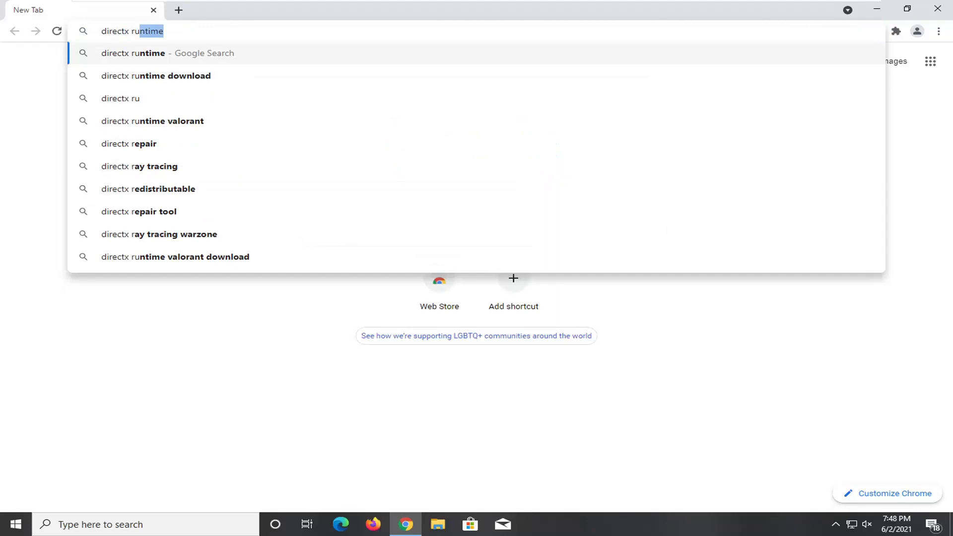
text(ntime web inst)
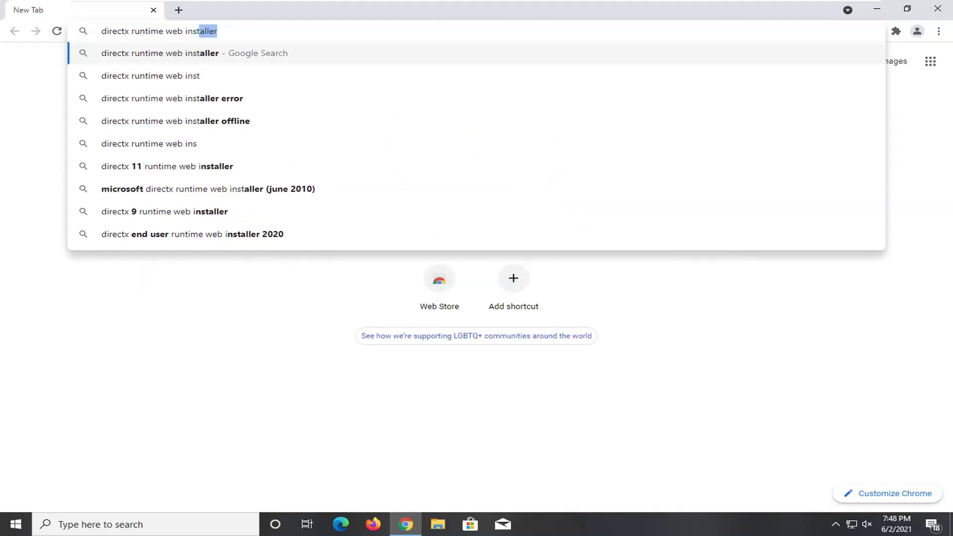
text(all)
key(Return)
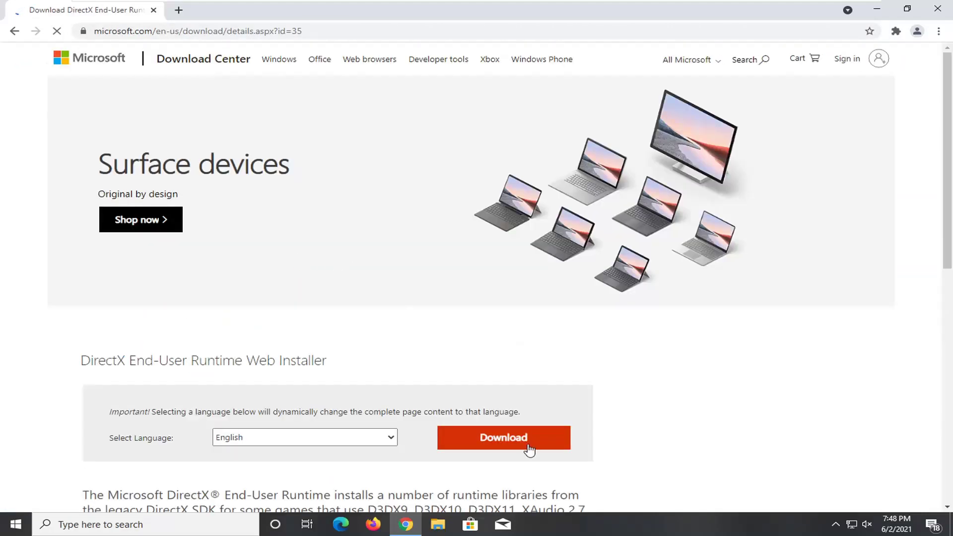
scroll(521, 428, down, 1)
- Download dxwebsetup.exe from Microsoft and run it from Chrome's download bar
click(504, 380)
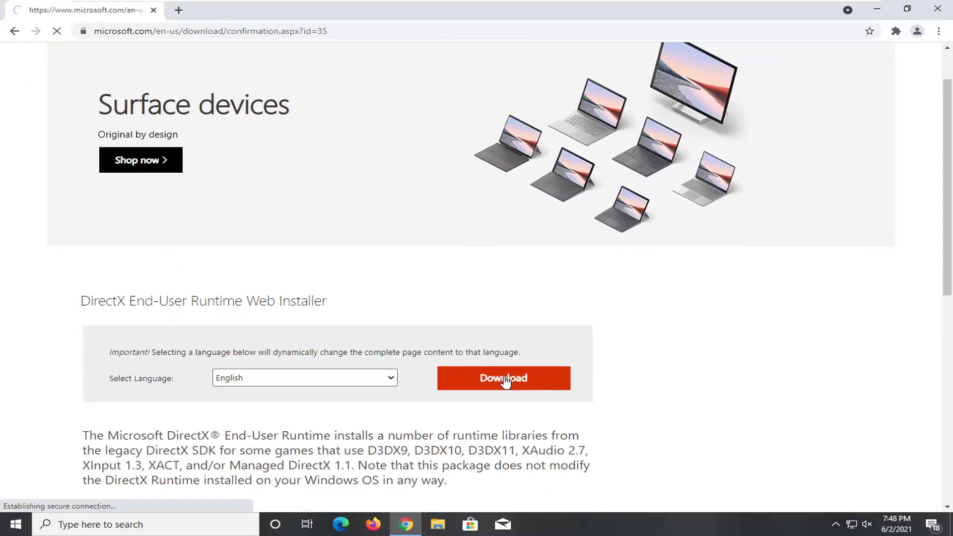
scroll(485, 368, down, 3)
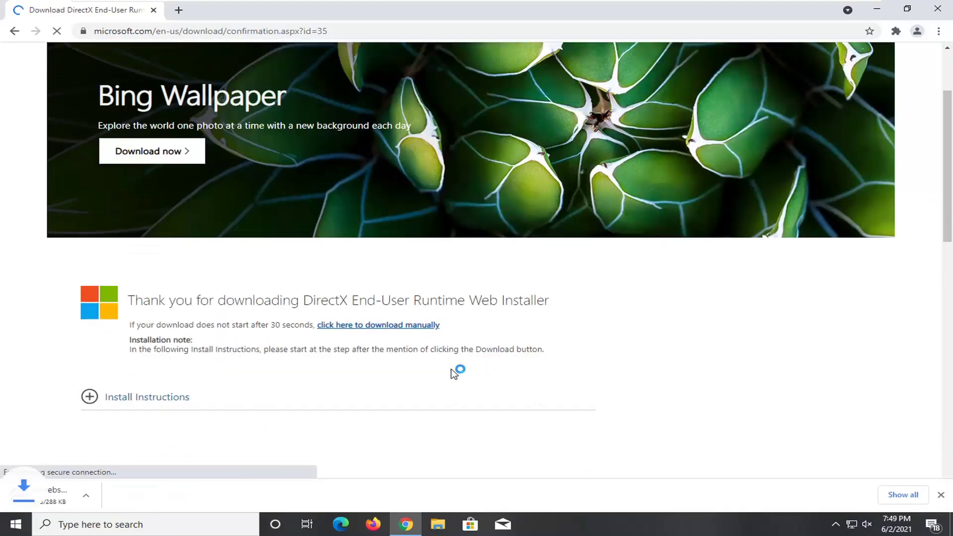
click(45, 499)
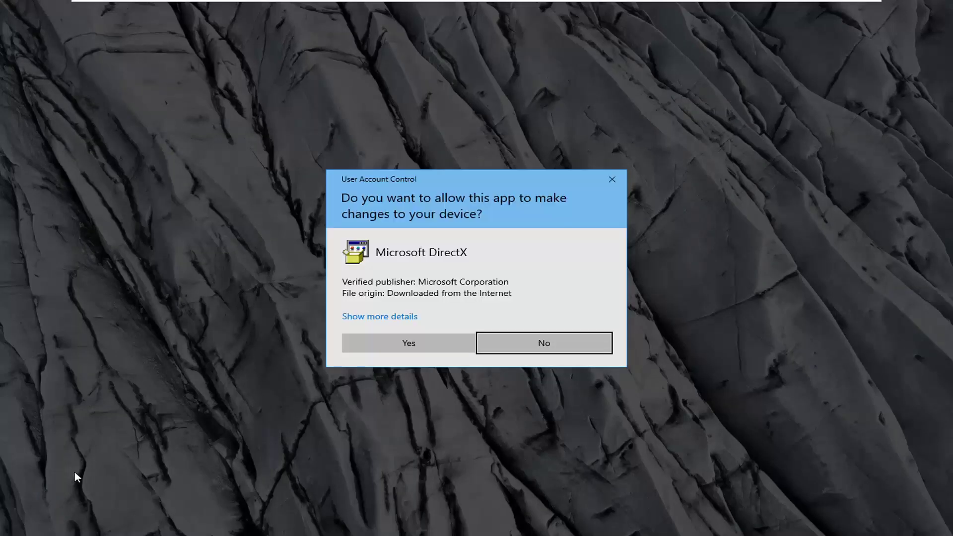
- Allow the setup via UAC, accept the license, decline the Bing Bar and start installing
click(405, 346)
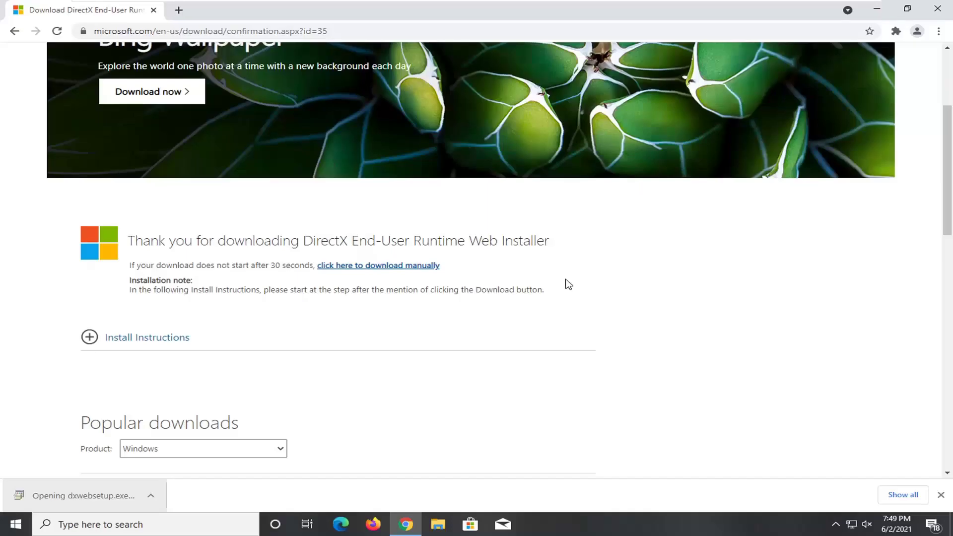
click(878, 11)
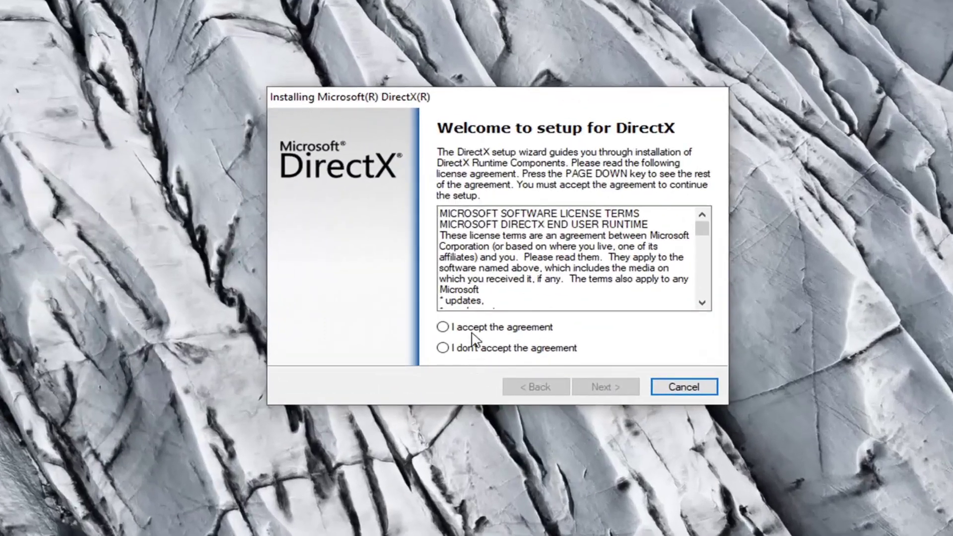
click(448, 316)
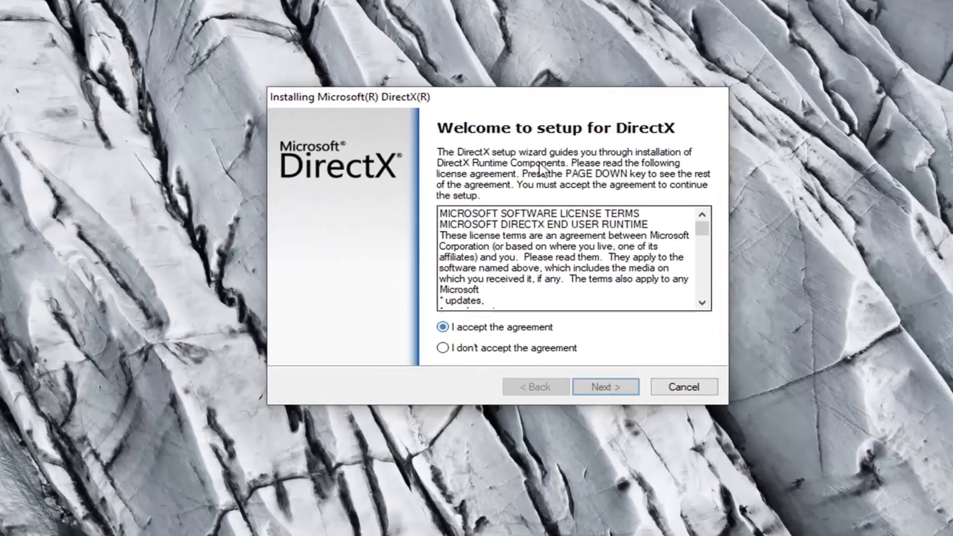
click(619, 387)
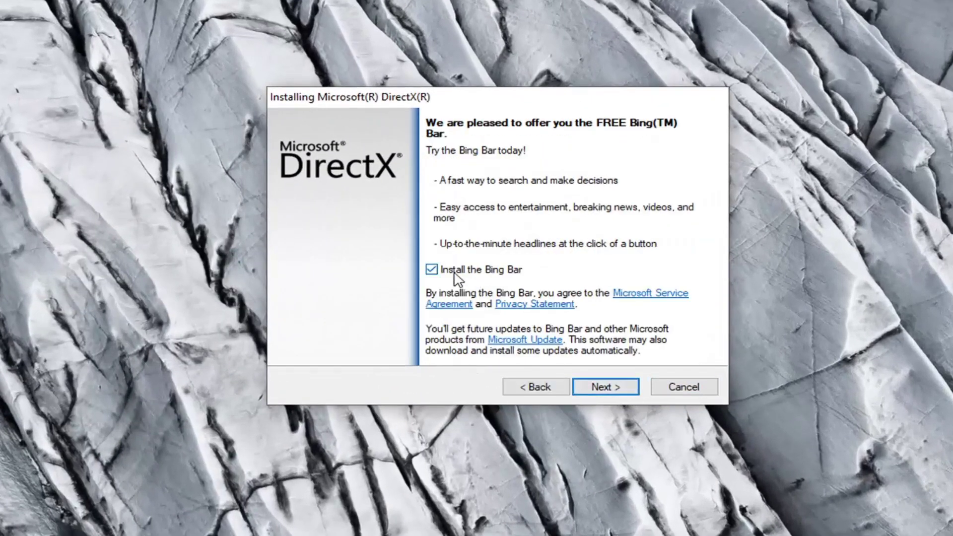
click(439, 271)
click(599, 388)
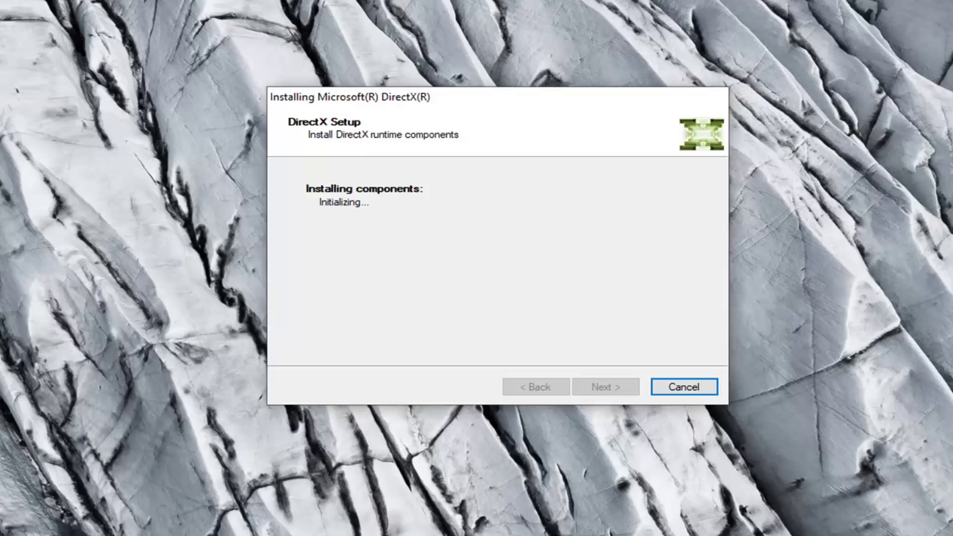
- Continue past initialization and download and install the runtime components to completion
click(612, 387)
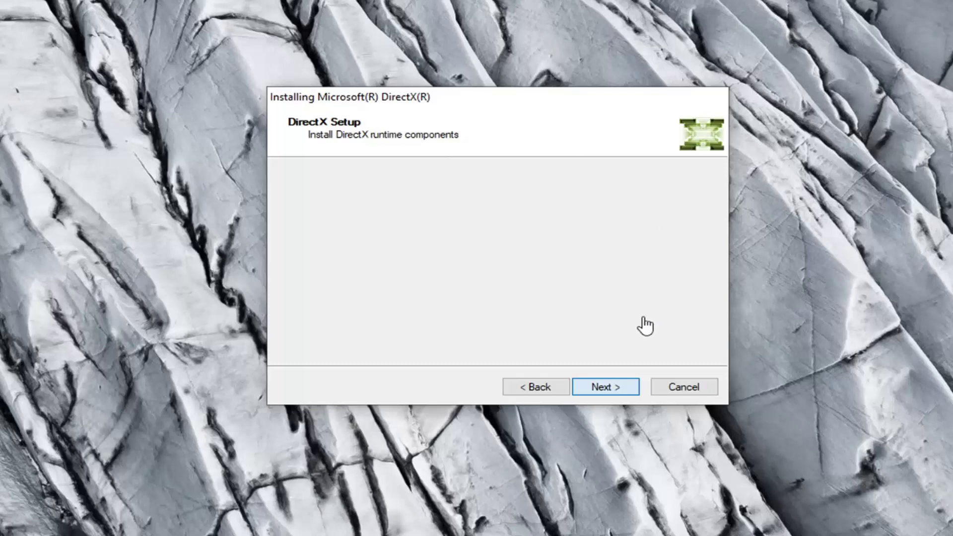
click(603, 386)
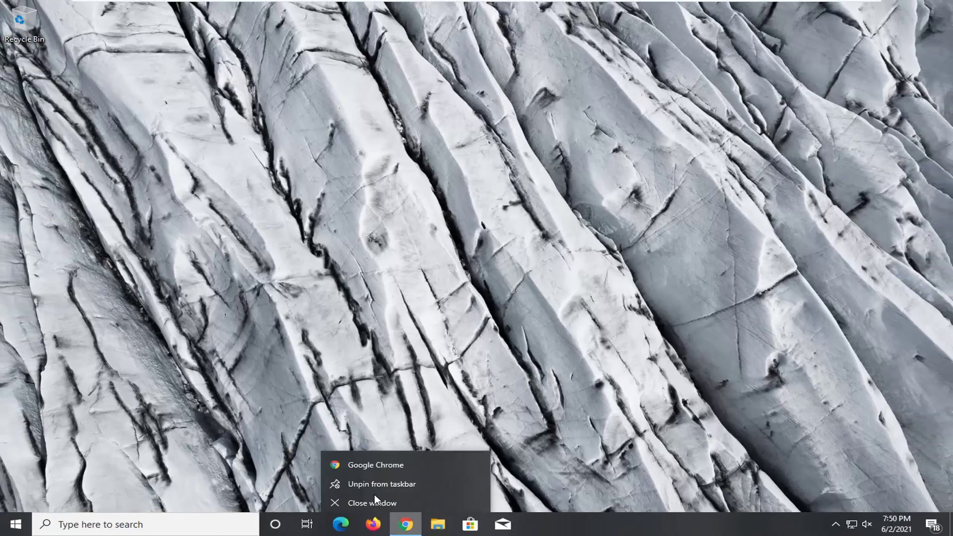
- Close the Chrome window and restart the PC from the Start menu's power options
click(357, 498)
key(super)
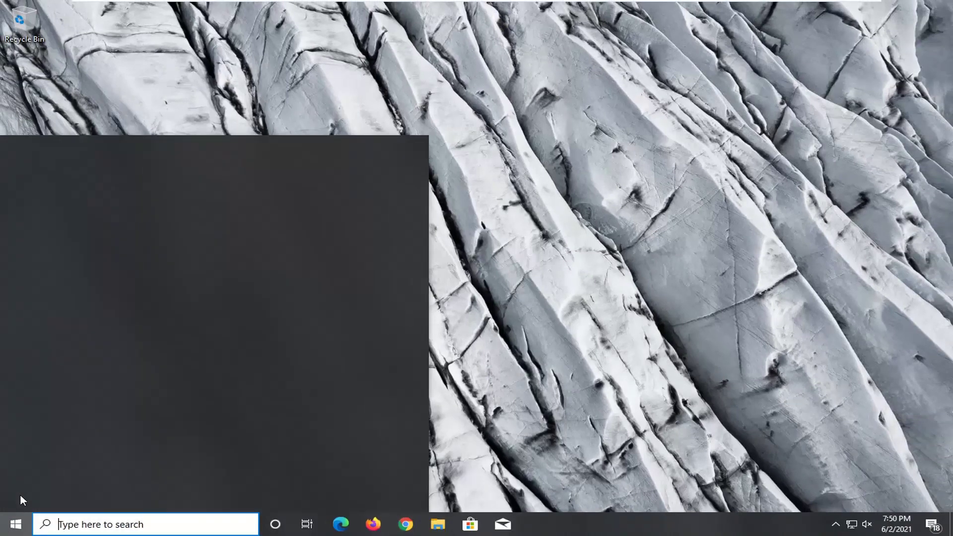
click(20, 494)
click(35, 471)
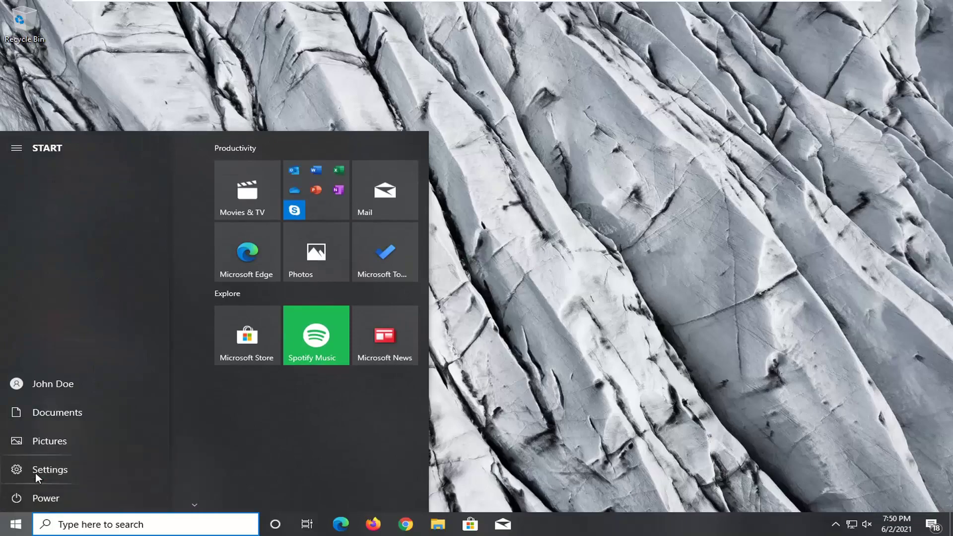